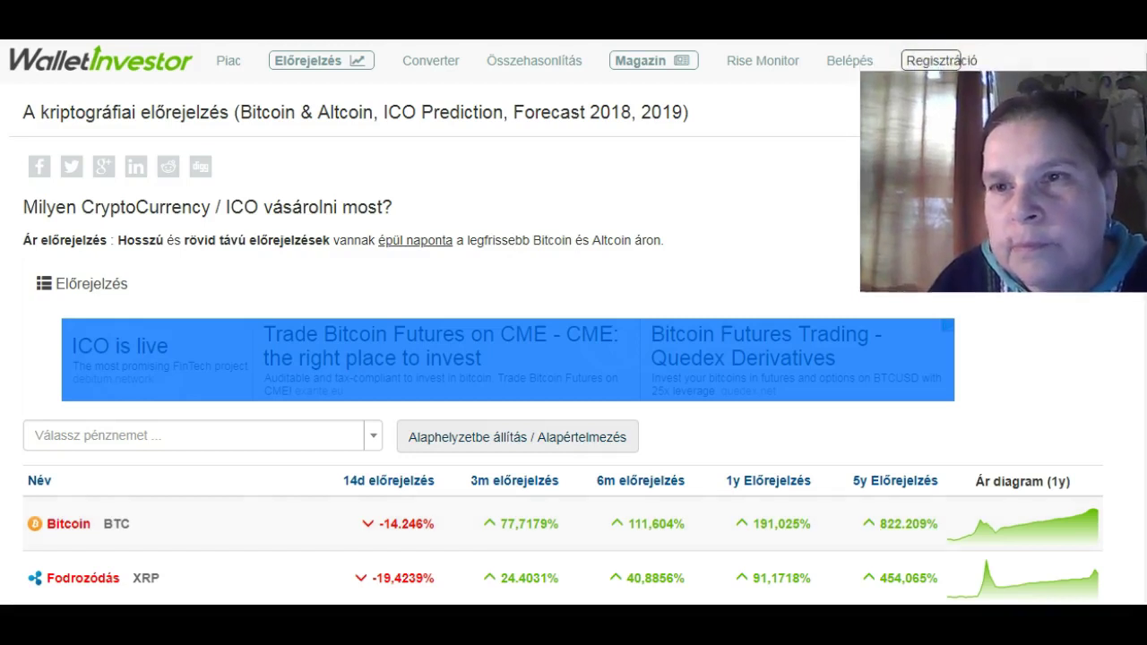
# Switch the WalletInvestor site back to its original English and bring up the Register sign-up form.
pyautogui.click(937, 61)
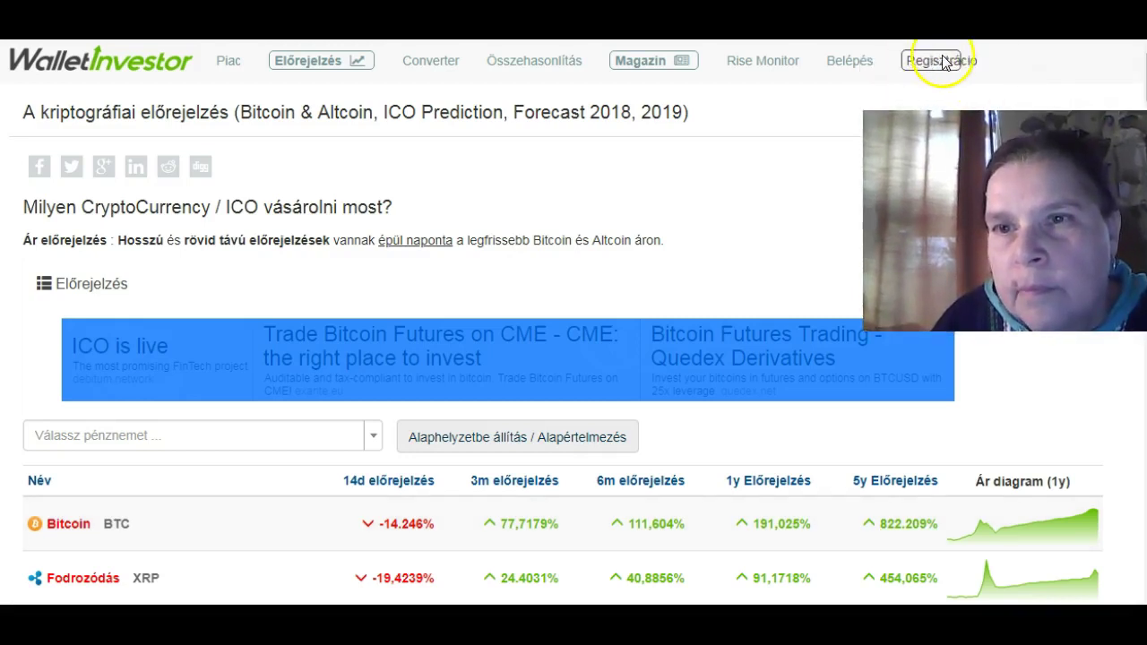
pyautogui.click(923, 61)
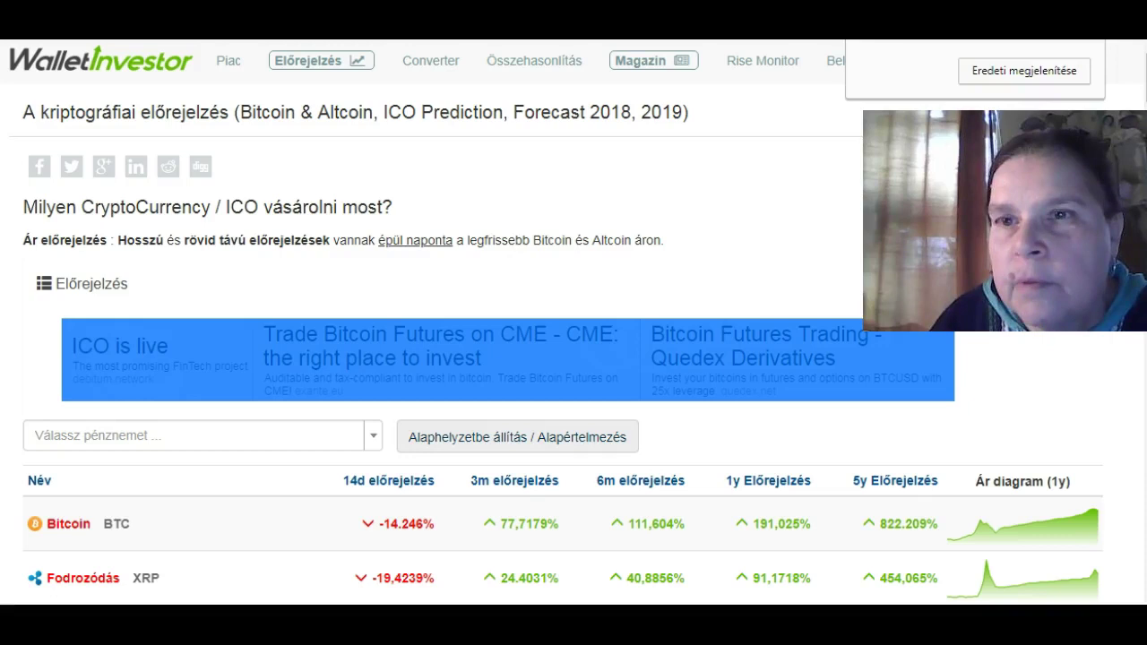
pyautogui.click(1024, 72)
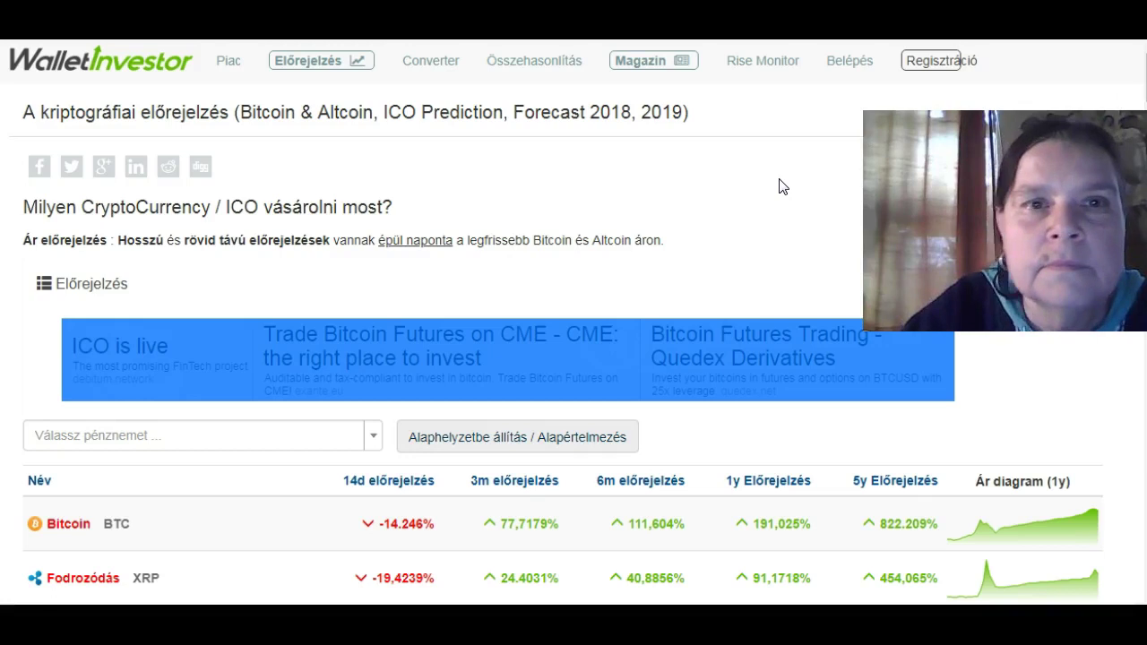
pyautogui.click(932, 62)
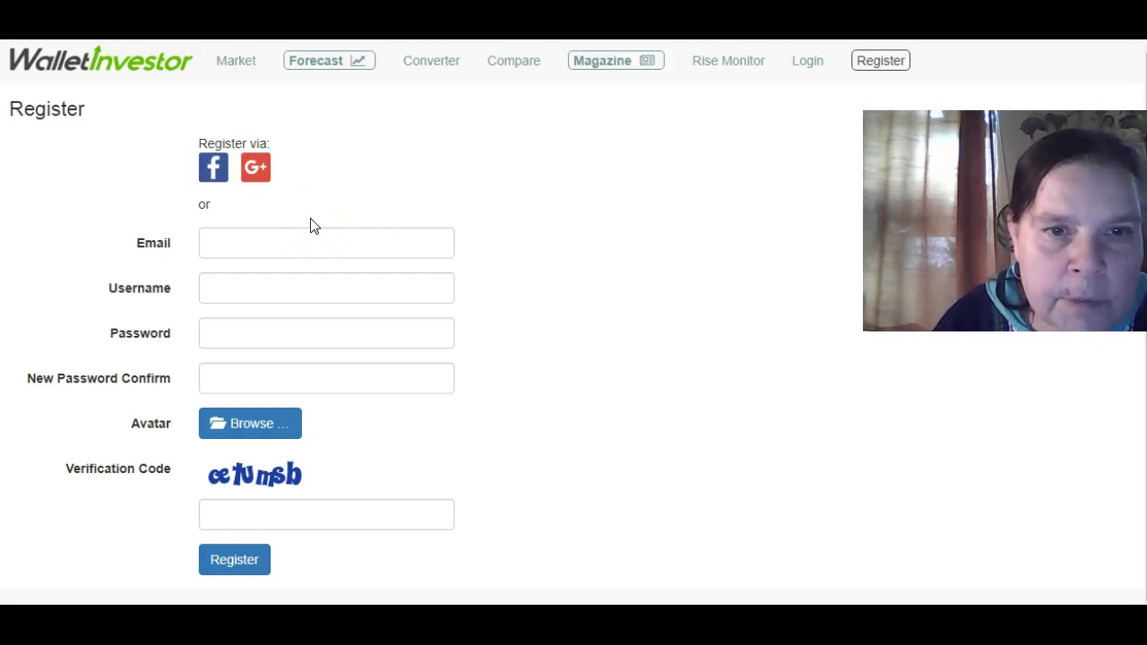
# Type the account's Gmail address into the Email field and select its domain part to check it.
pyautogui.click(224, 237)
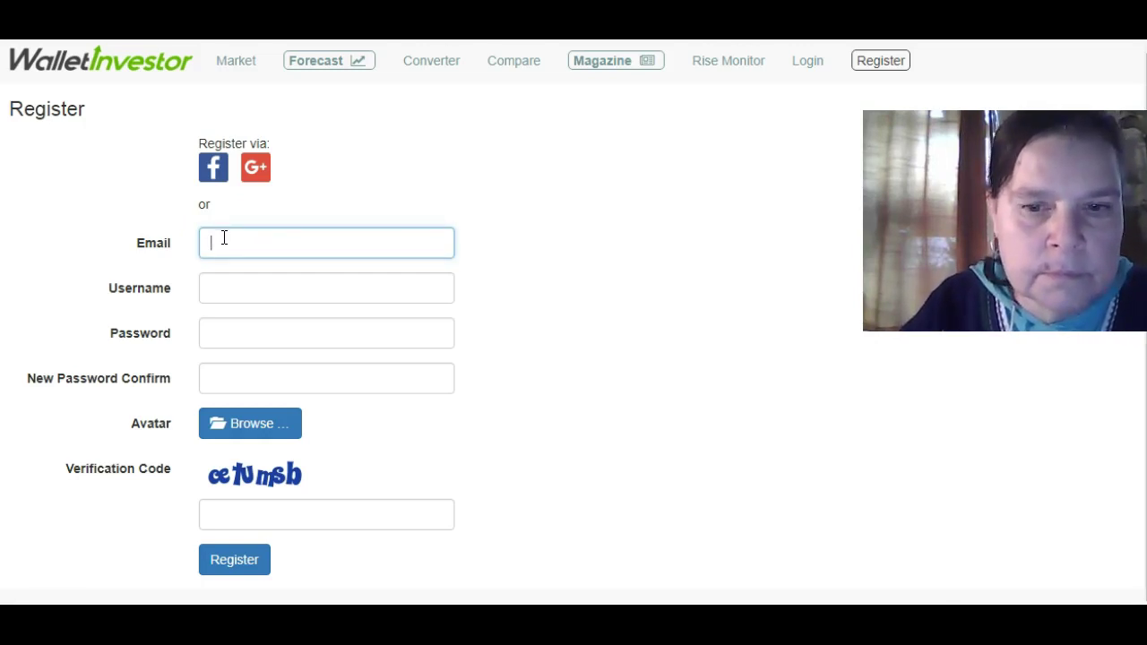
pyautogui.click(224, 240)
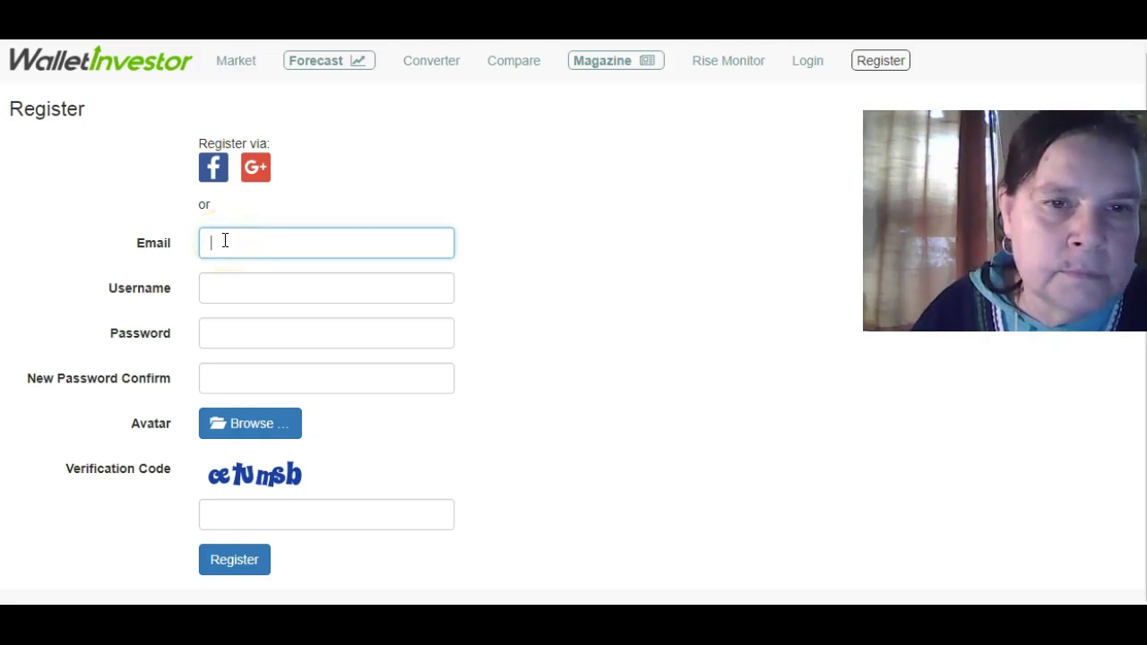
pyautogui.write('c')
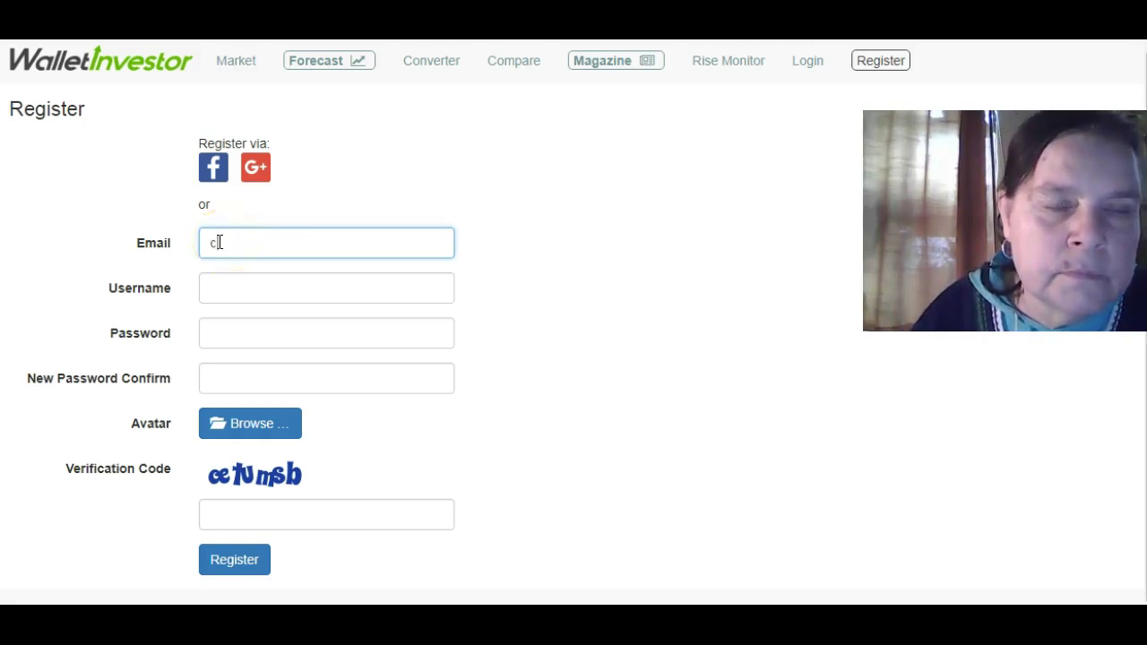
pyautogui.write('r')
pyautogui.click(213, 242)
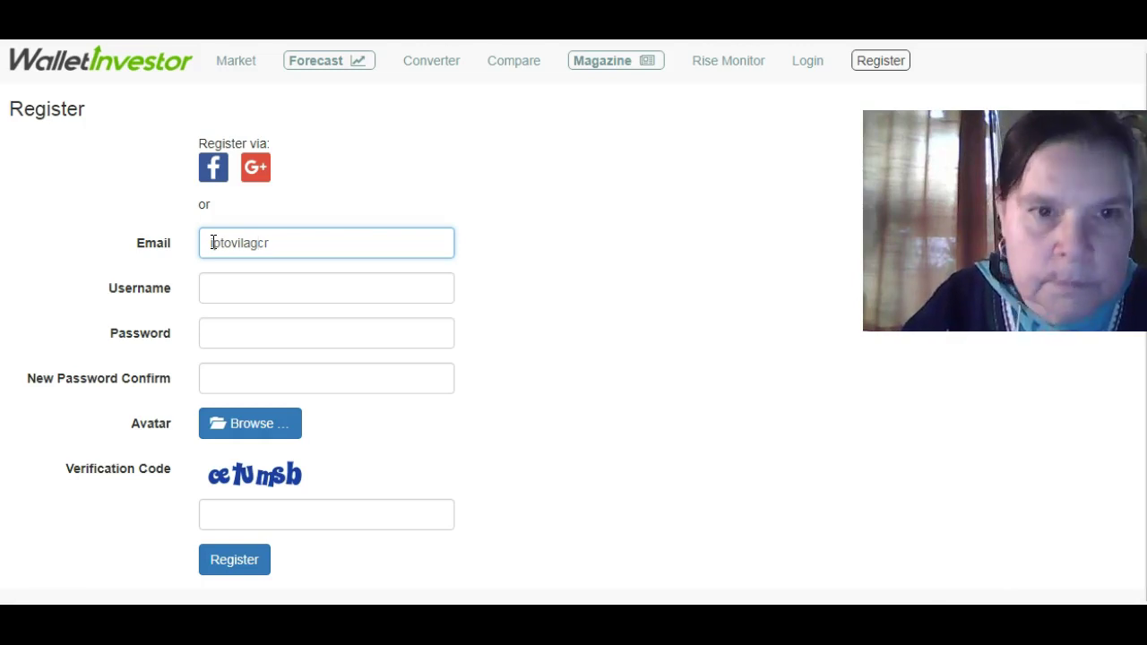
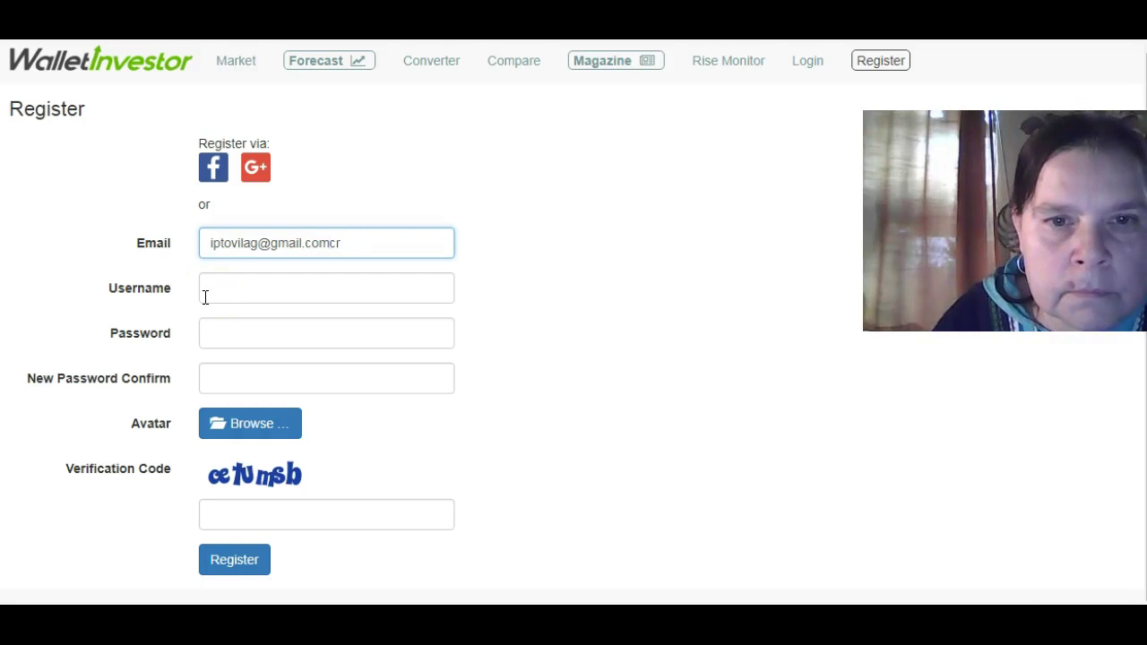
pyautogui.click(341, 243)
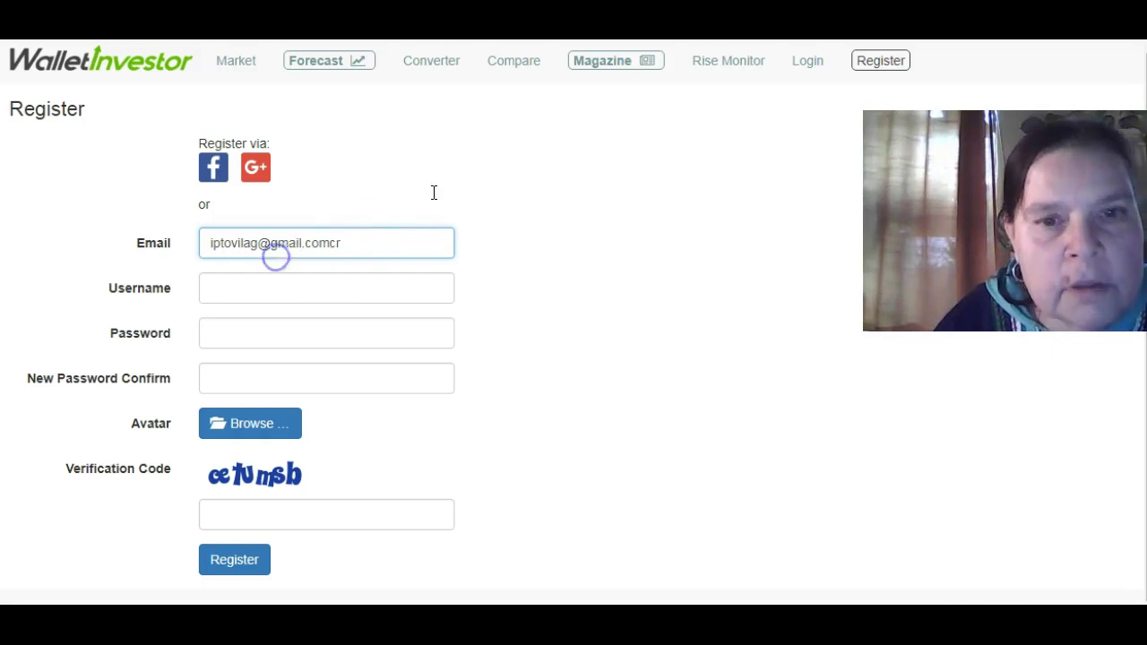
pyautogui.doubleClick(340, 239)
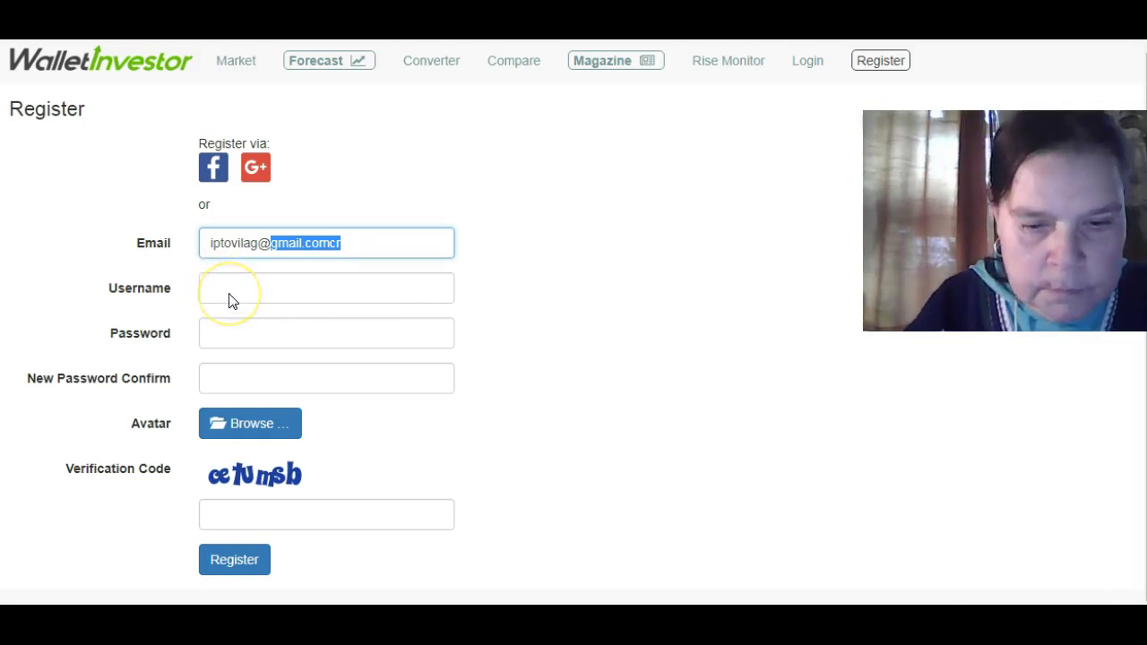
# Enter the account username in the Username field, correcting a mistyped letter.
pyautogui.click(228, 300)
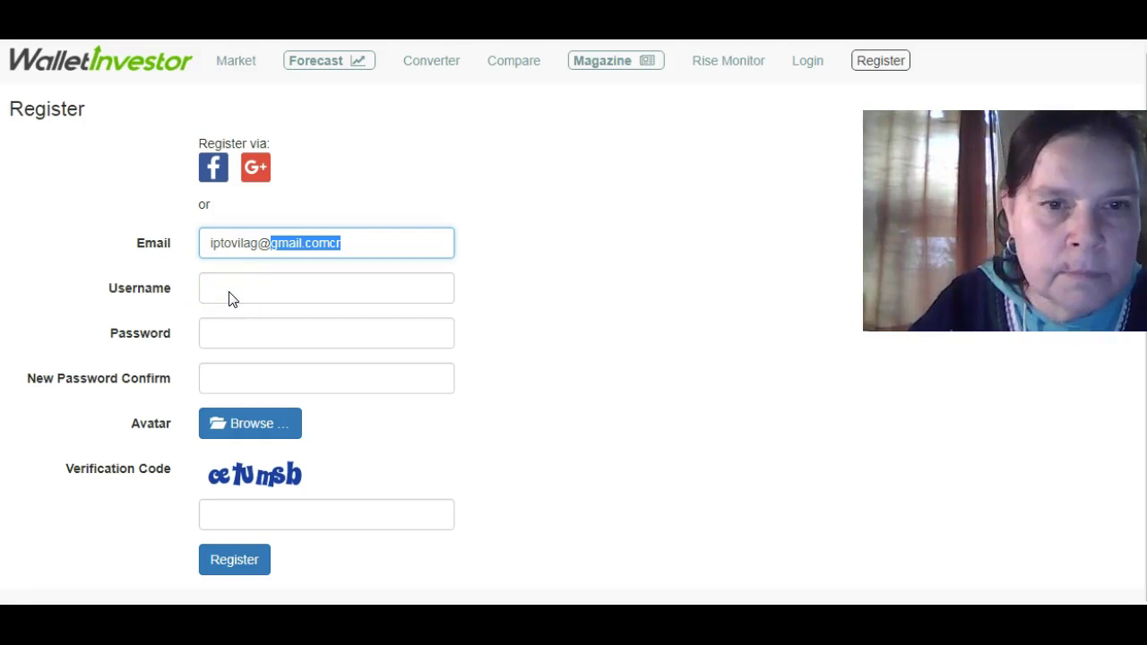
pyautogui.write('cr')
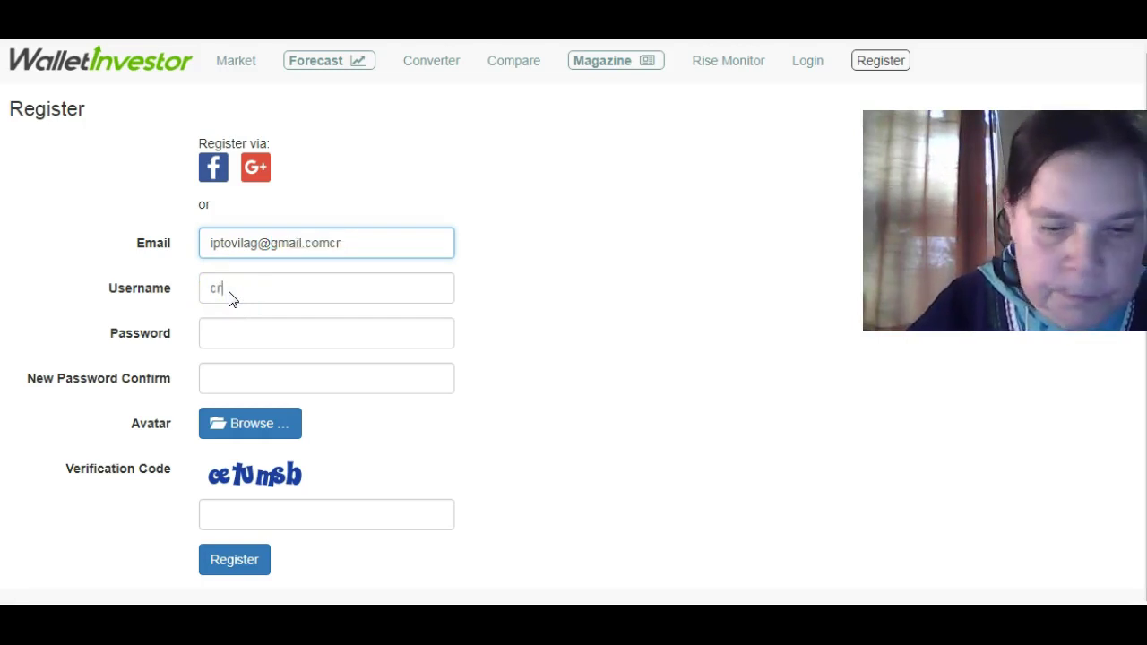
pyautogui.write('it')
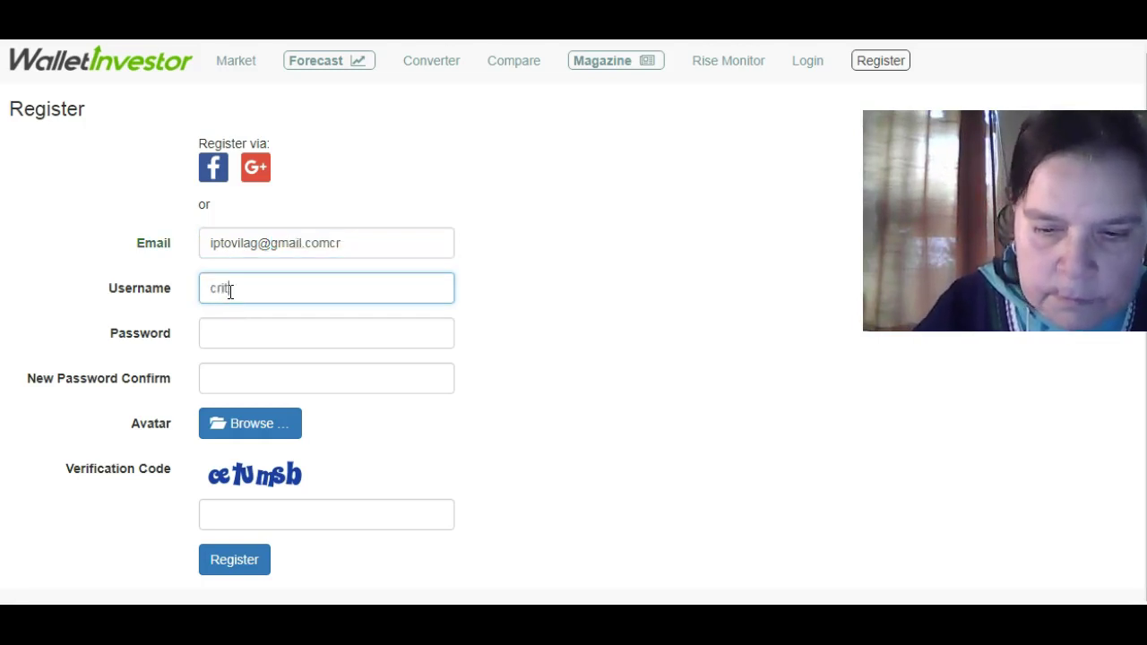
pyautogui.write('p')
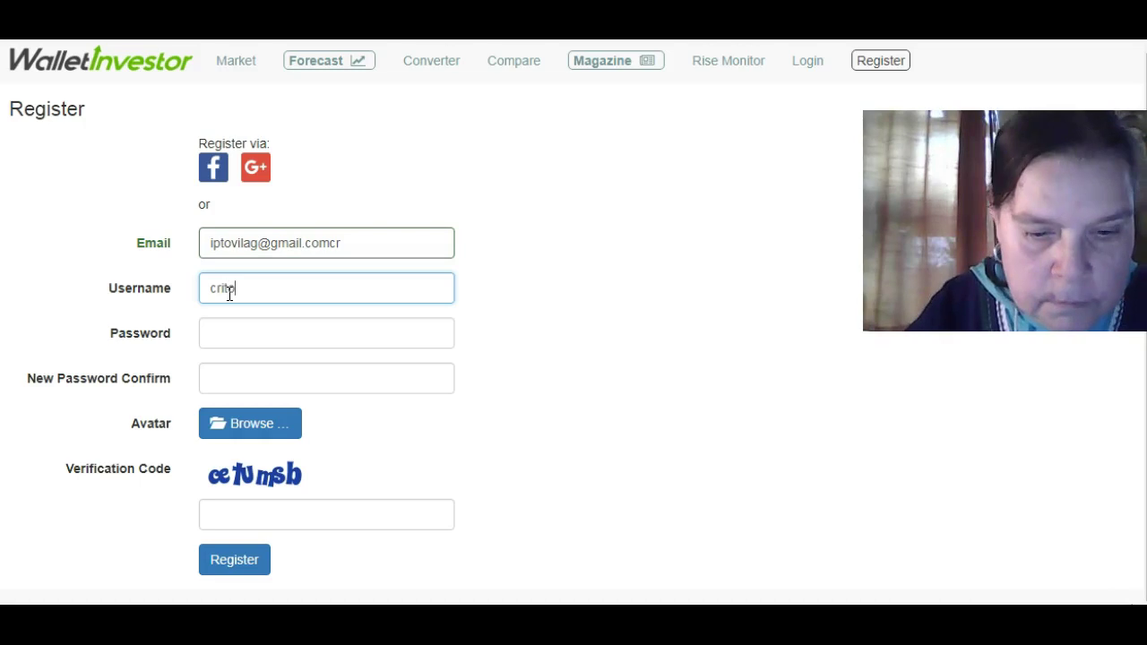
pyautogui.press('BackSpace')
pyautogui.write('o')
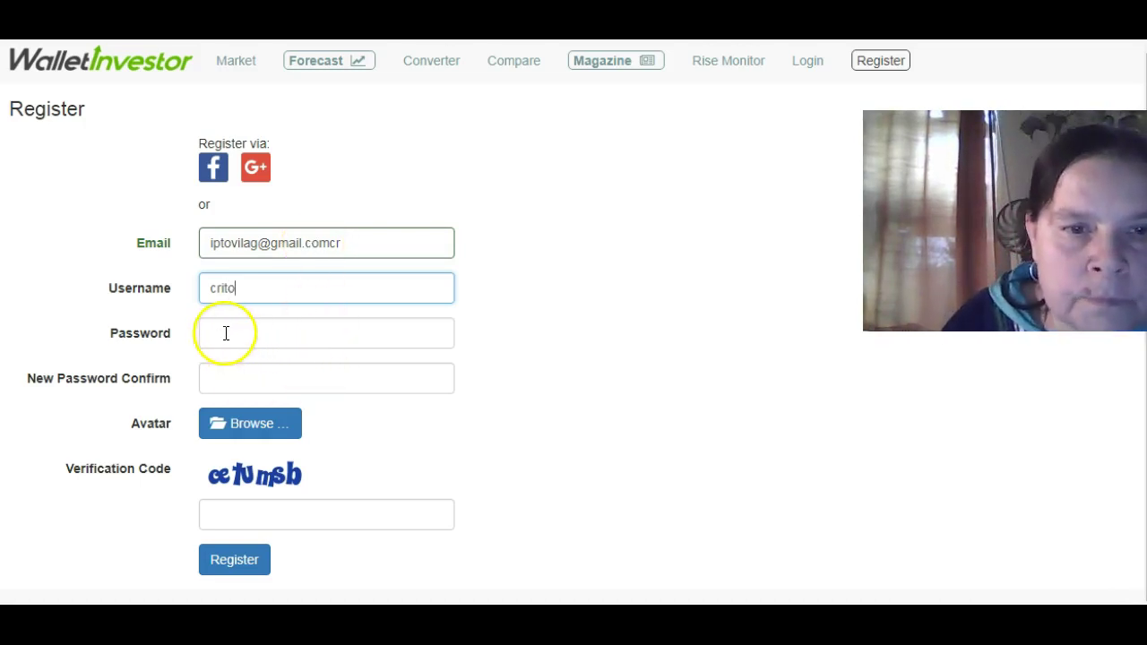
pyautogui.write('lady')
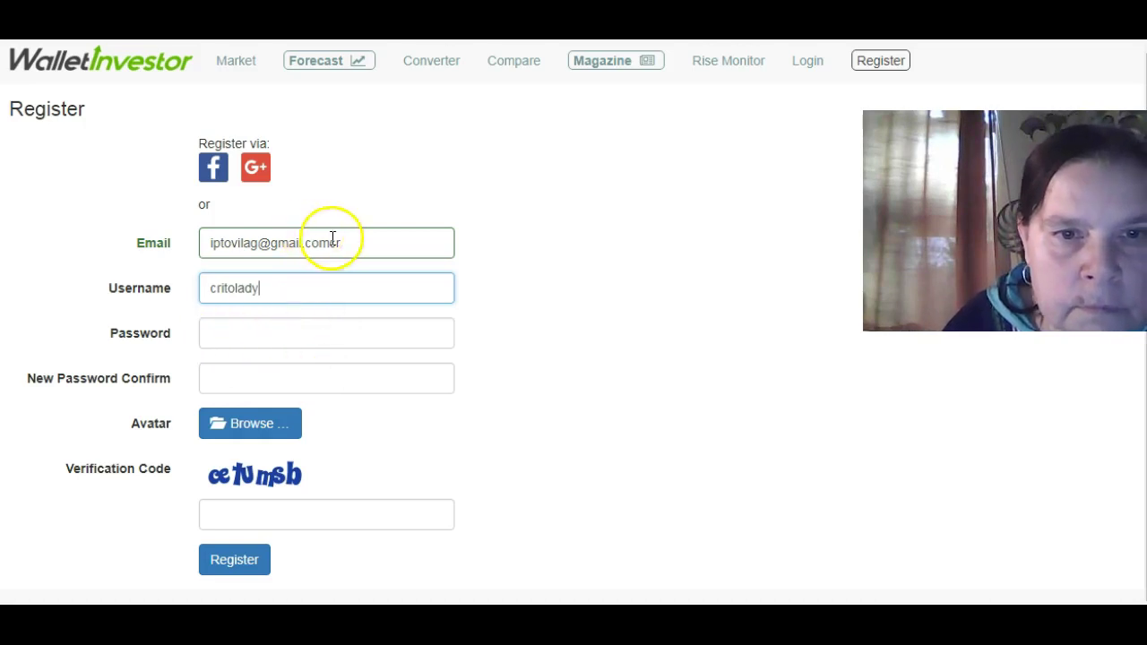
# Select and delete the mistyped address so the Email field is empty.
pyautogui.click(335, 243)
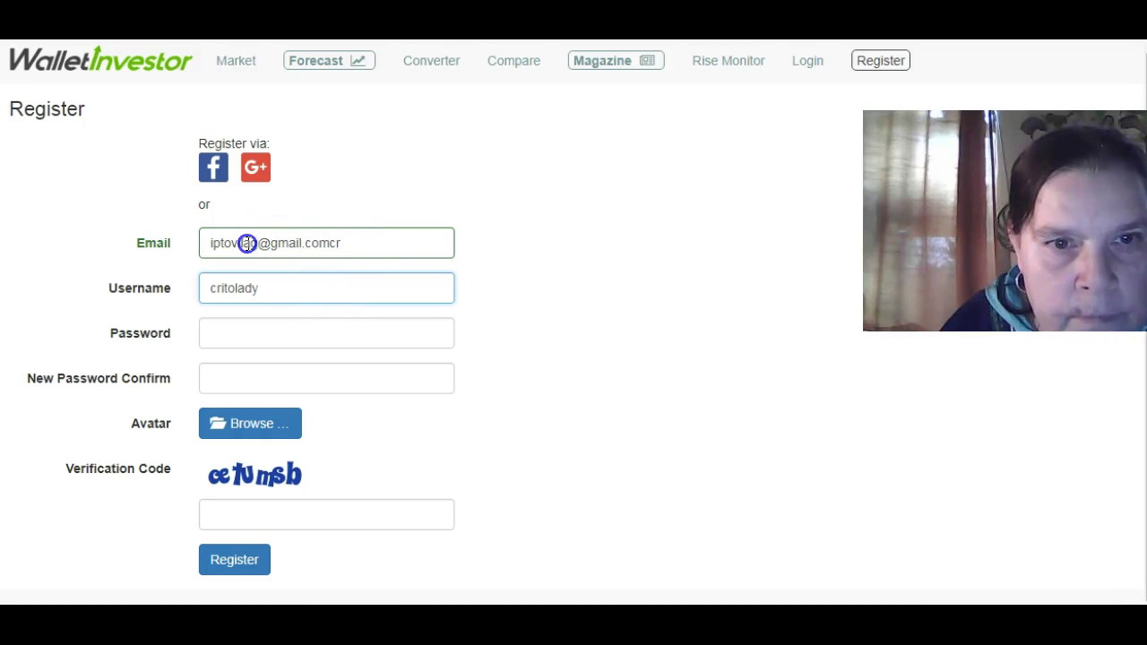
pyautogui.moveTo(247, 243); pyautogui.dragTo(212, 248)
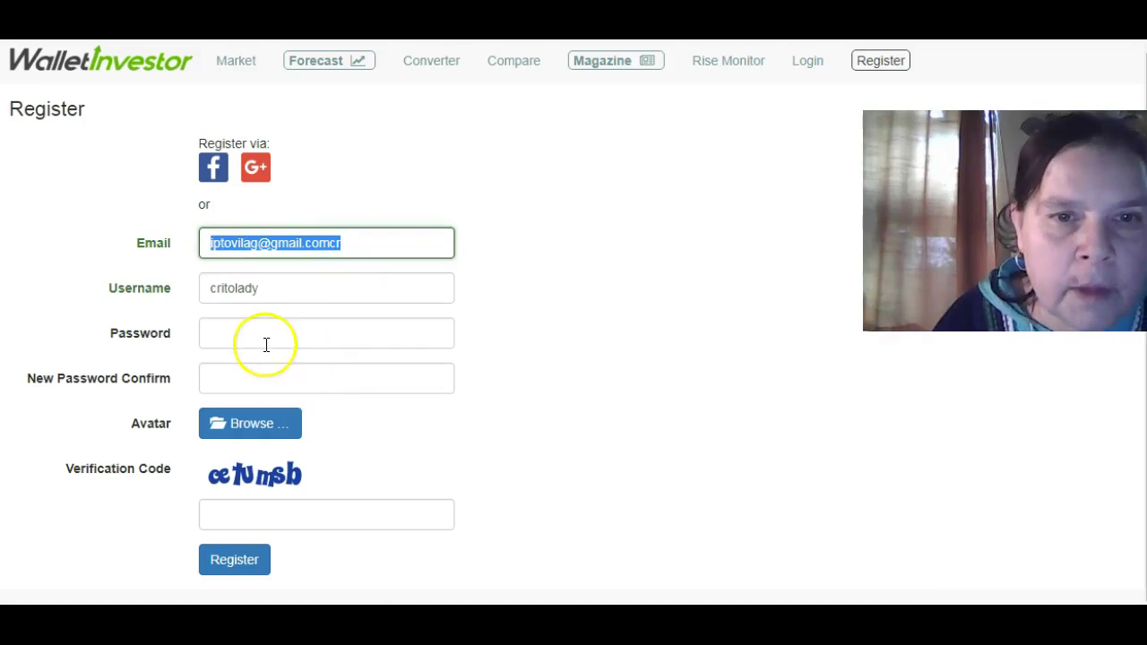
pyautogui.press('BackSpace')
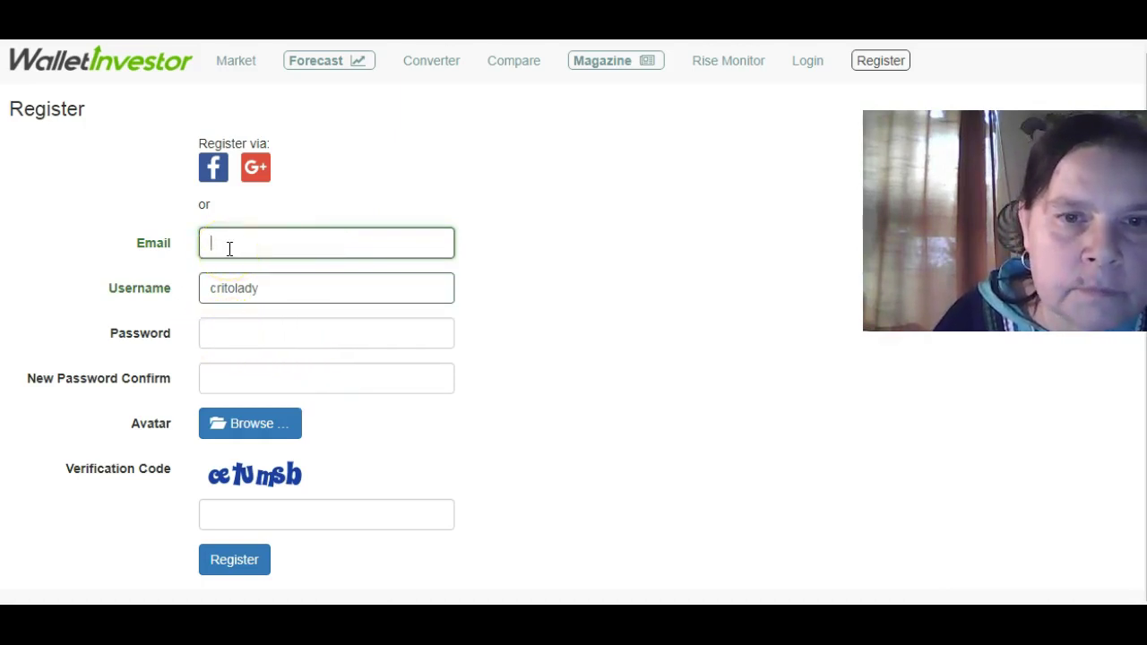
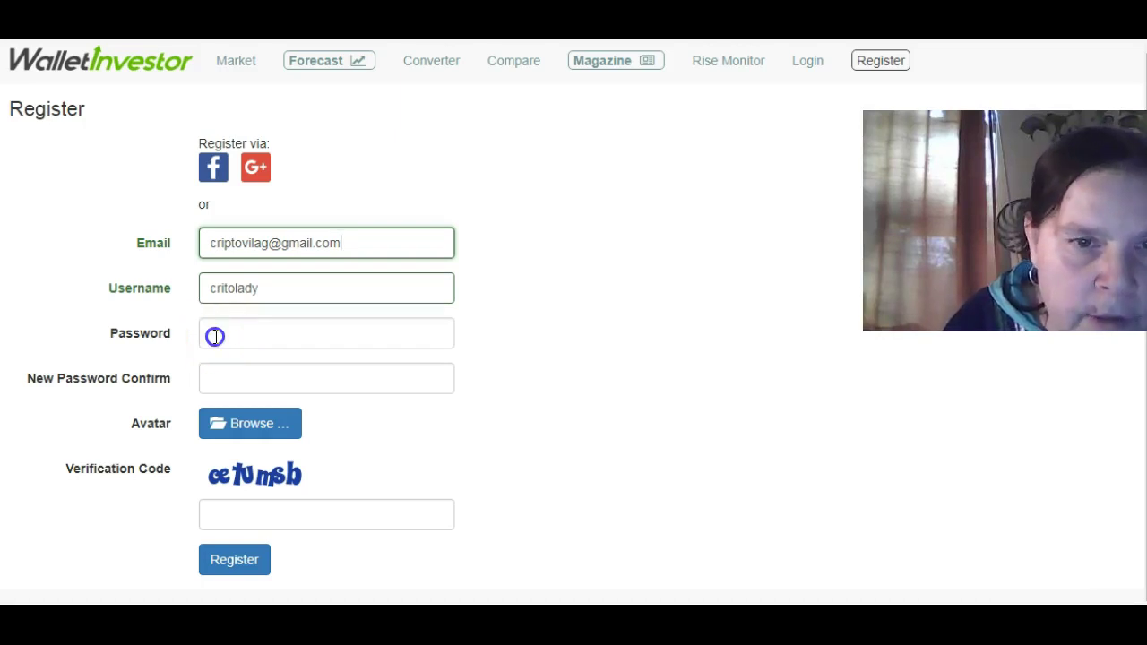
# Re-enter the Gmail address in the Email field and begin typing the account password.
pyautogui.click(216, 337)
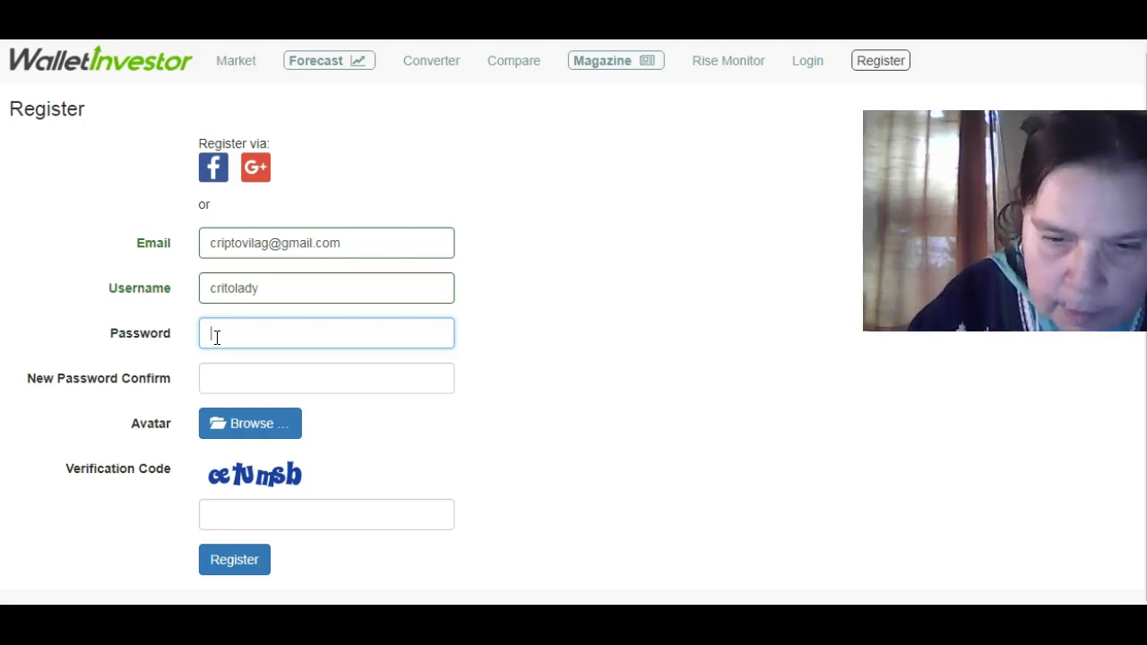
pyautogui.write('*')
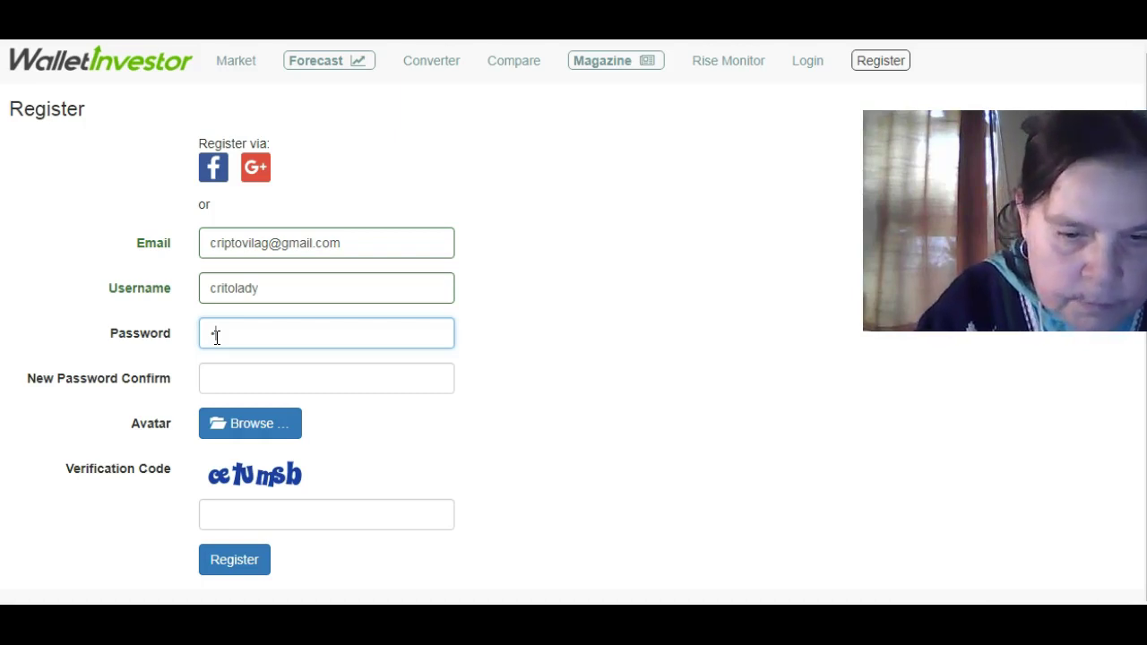
pyautogui.write('***')
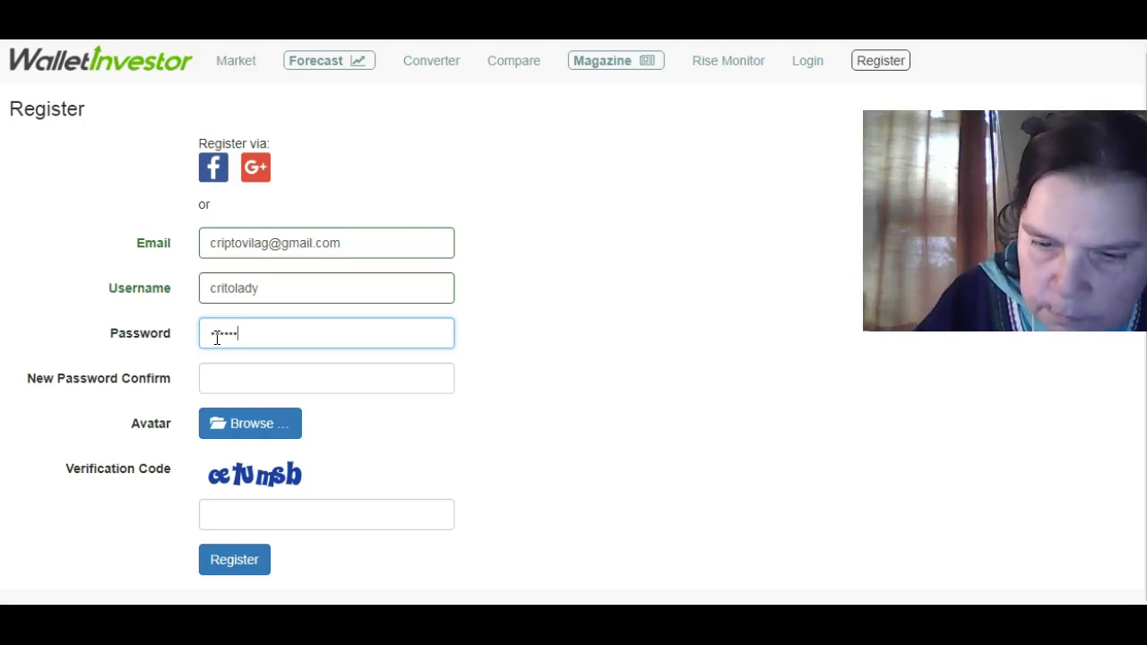
pyautogui.write('**')
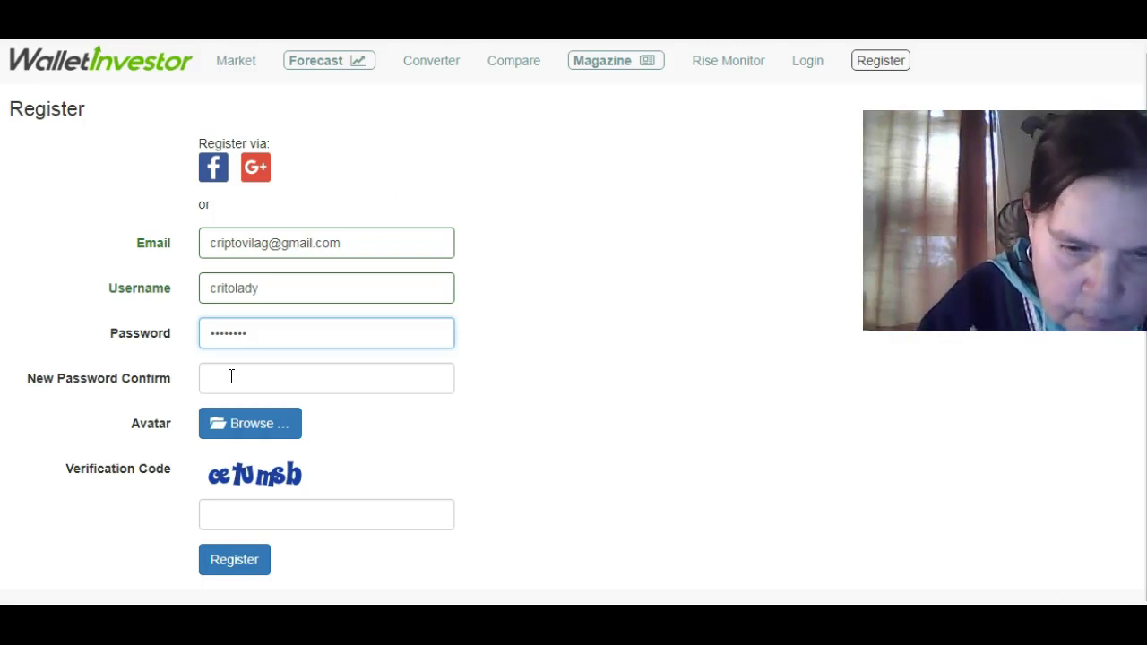
# Retype the password in New Password Confirm, fill in the picture verification code, and submit with Register.
pyautogui.click(232, 376)
pyautogui.write('**')
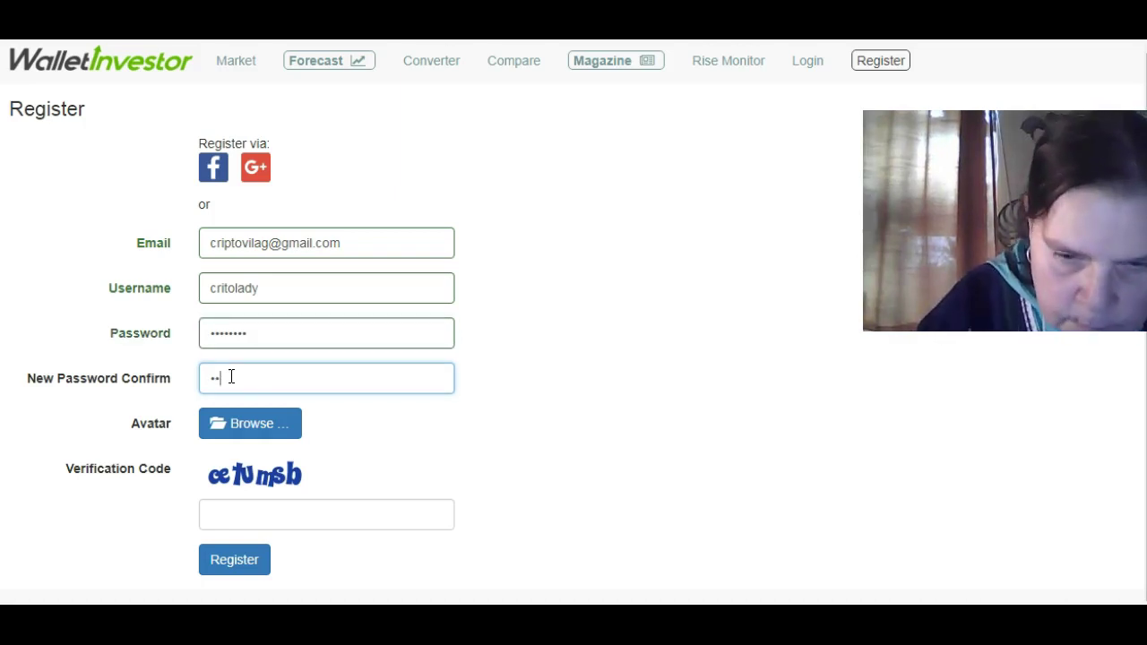
pyautogui.write('******')
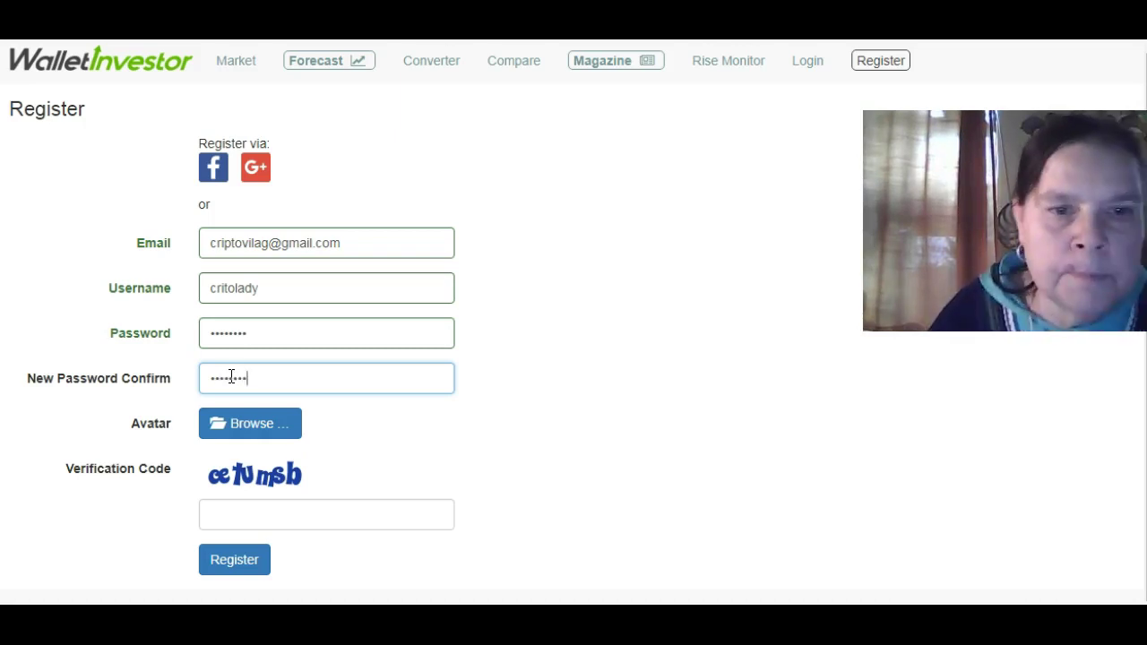
pyautogui.click(234, 509)
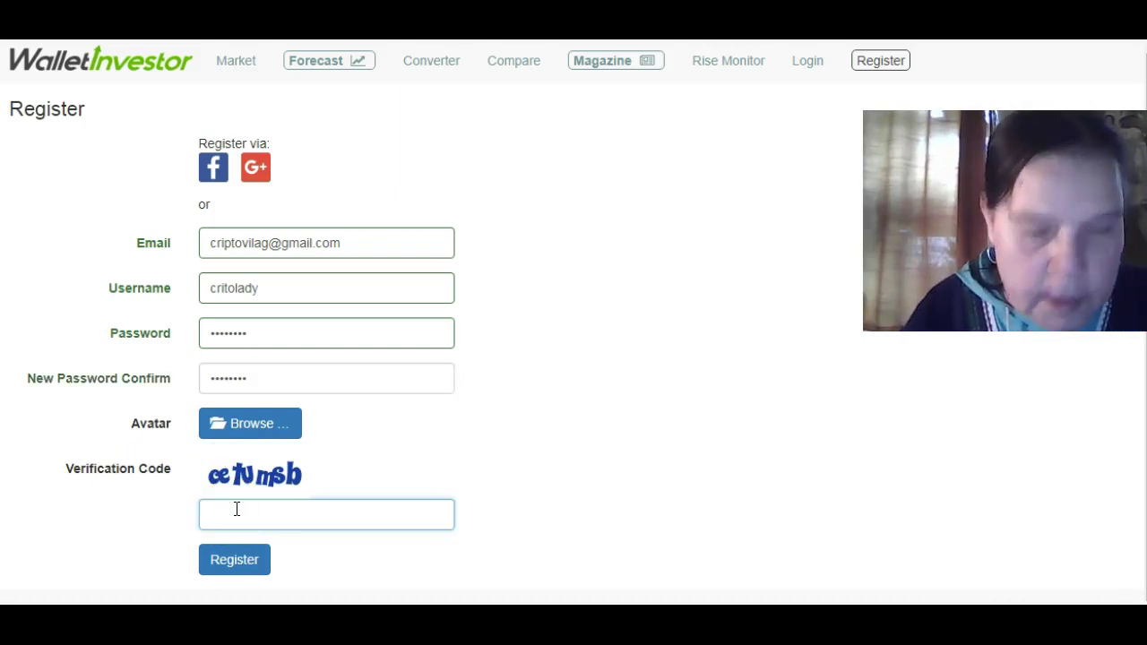
pyautogui.write('ce')
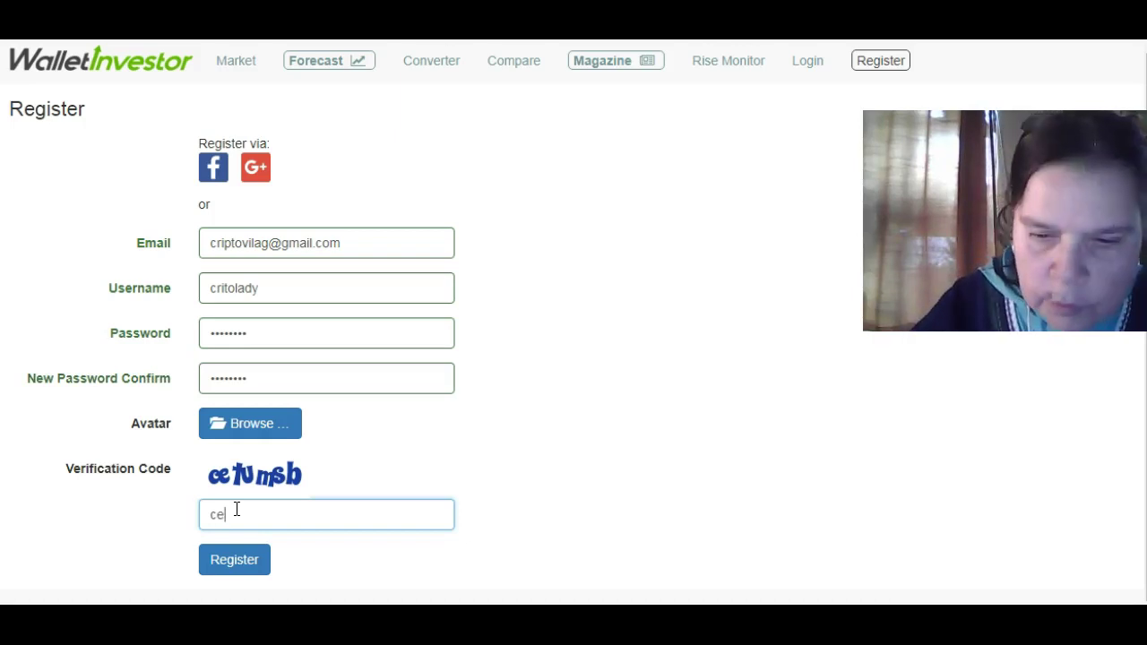
pyautogui.write('tums')
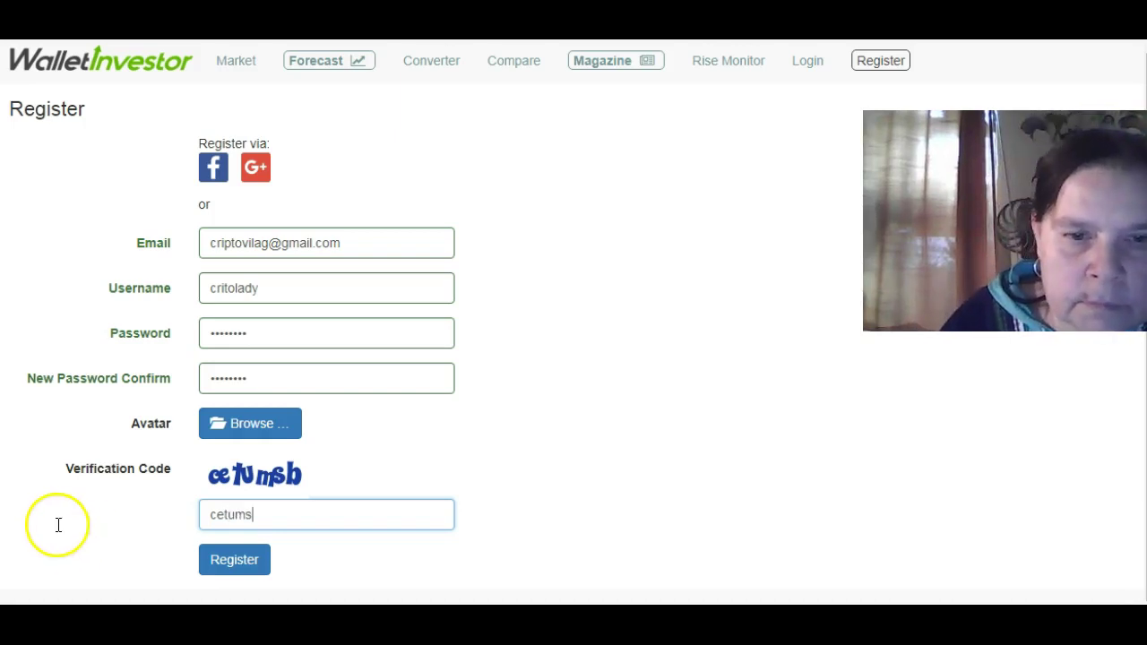
pyautogui.write('b')
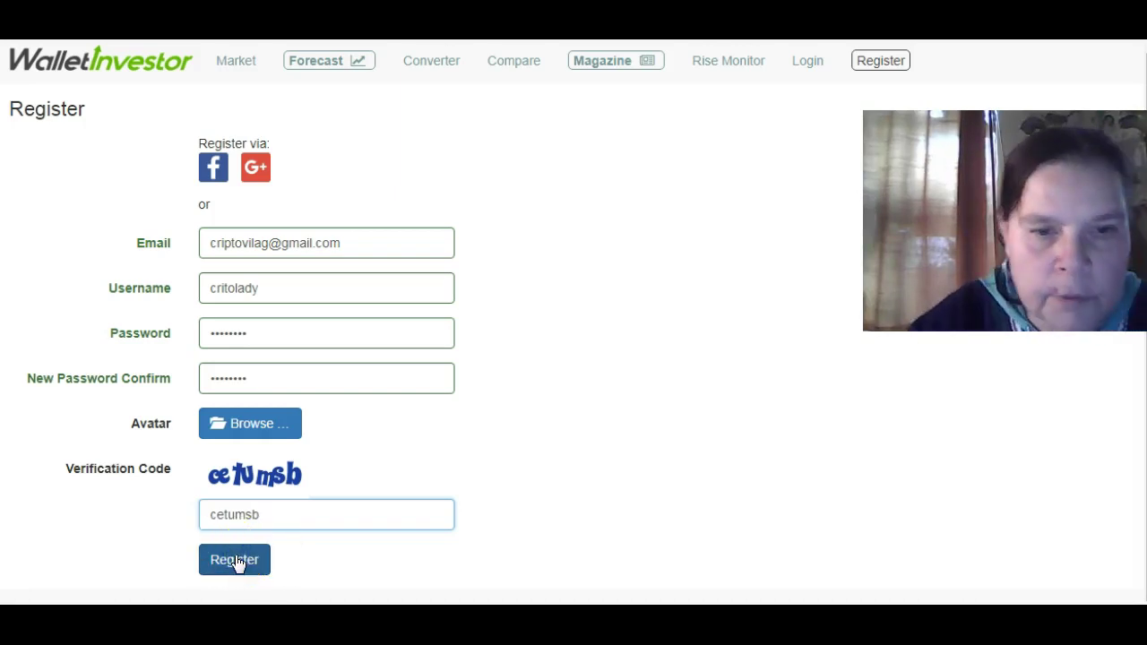
pyautogui.click(236, 561)
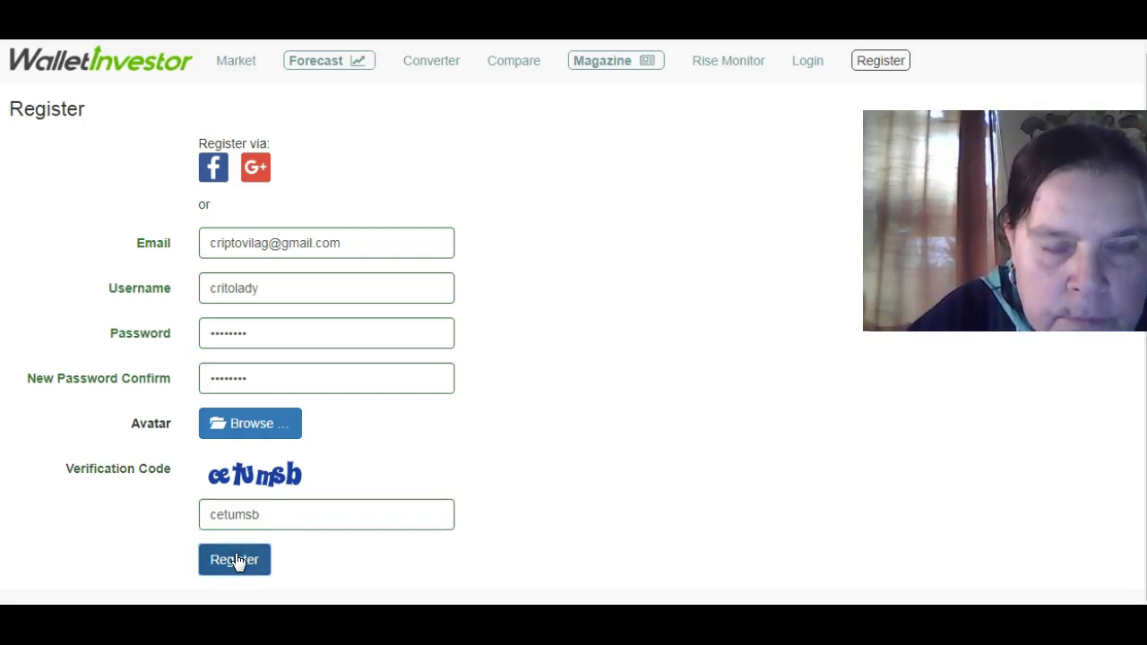
pyautogui.click(113, 592)
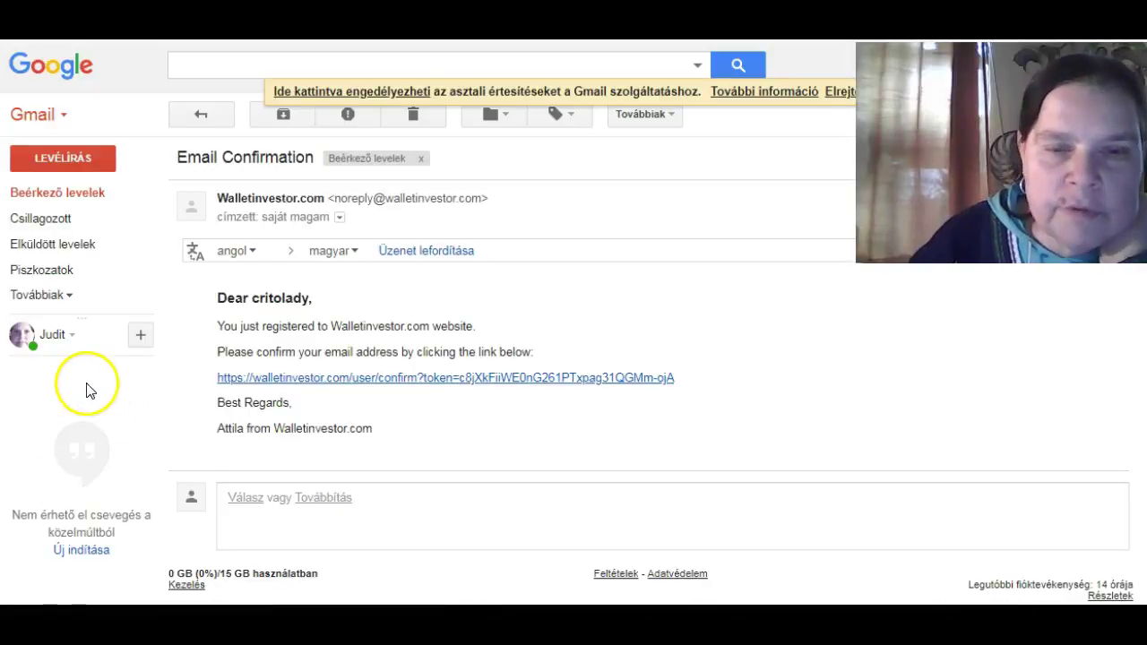
# Follow the confirmation link in WalletInvestor's Email Confirmation message in Gmail.
pyautogui.click(436, 380)
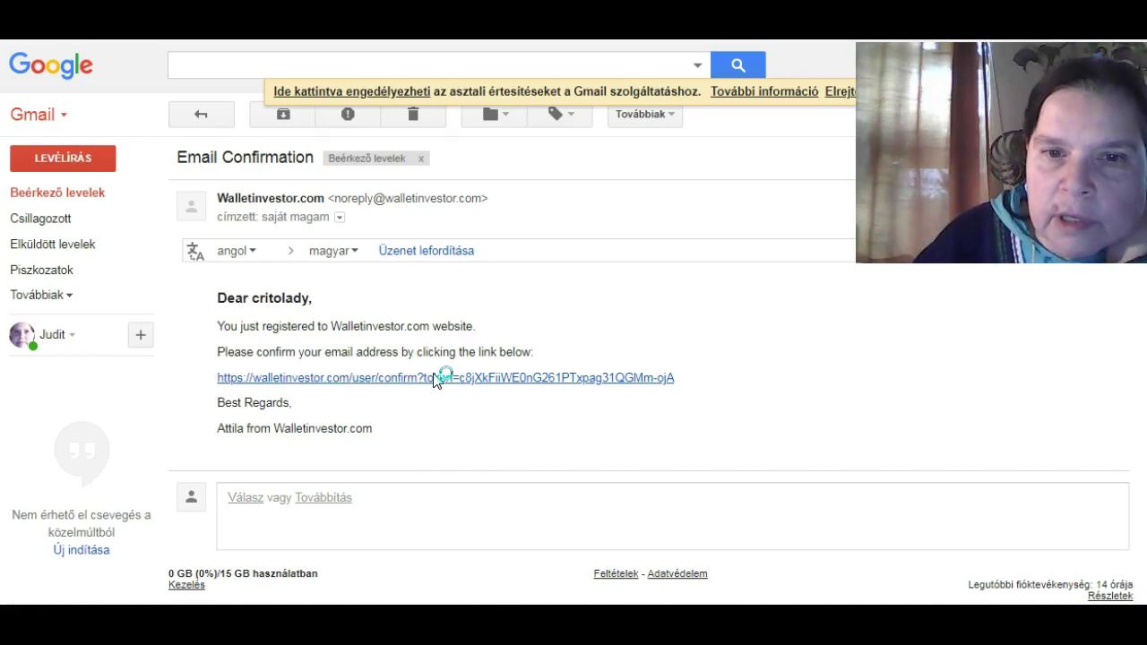